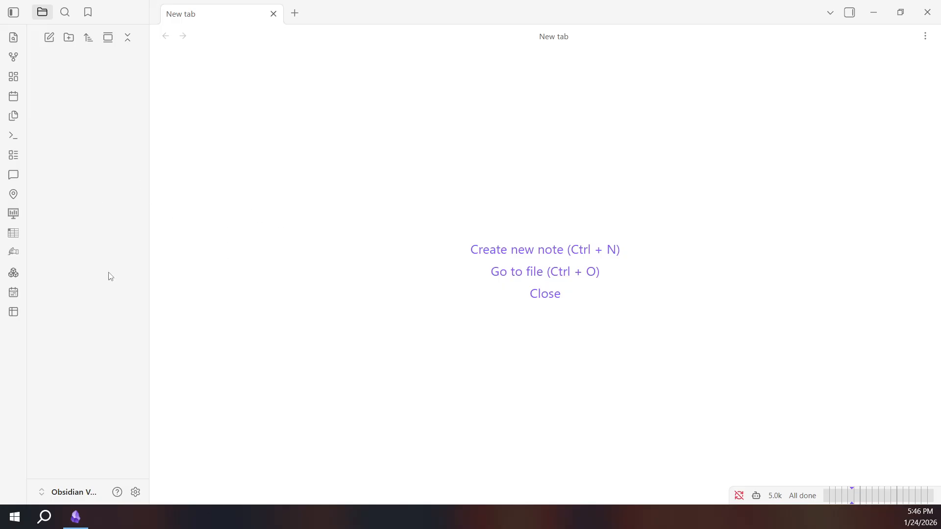
Step: Install and enable the Templater community plugin, and close the settings
{"action": "left_click", "coordinate": [135, 491]}
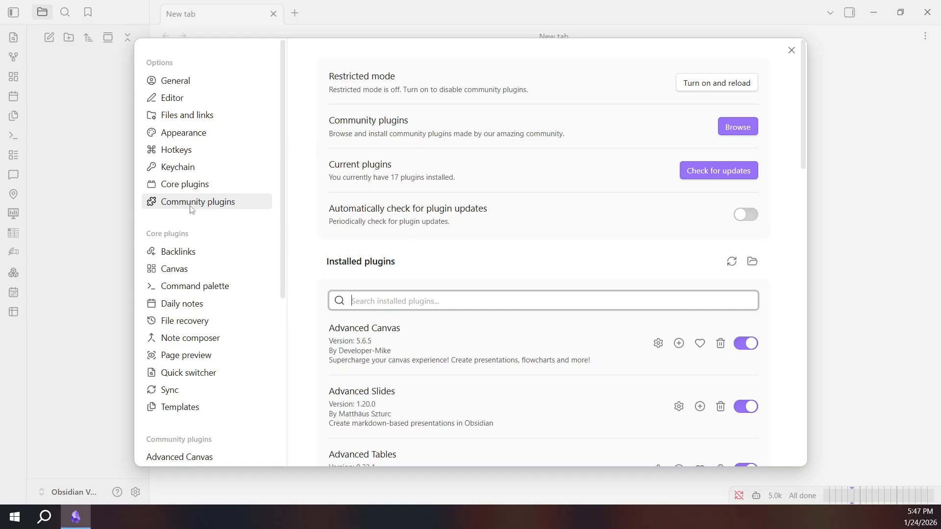
{"action": "left_click", "coordinate": [729, 128]}
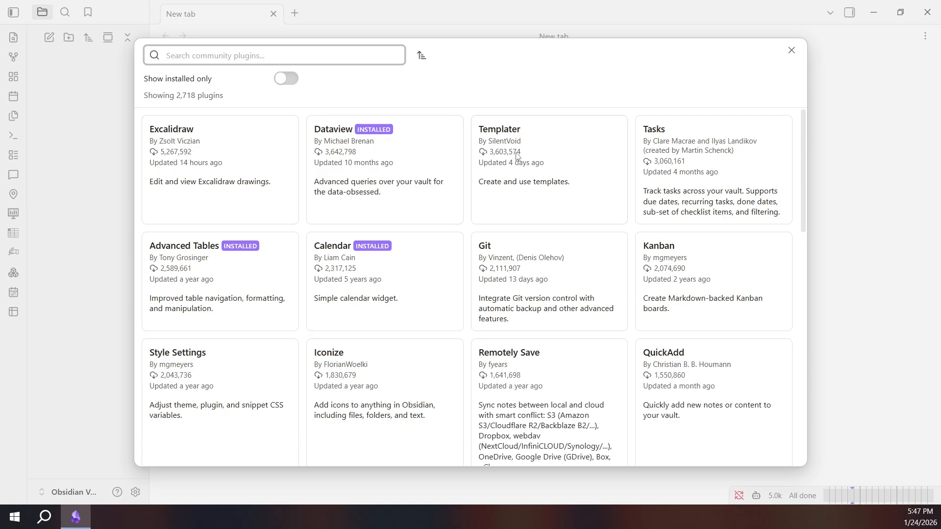
{"action": "left_click", "coordinate": [497, 180]}
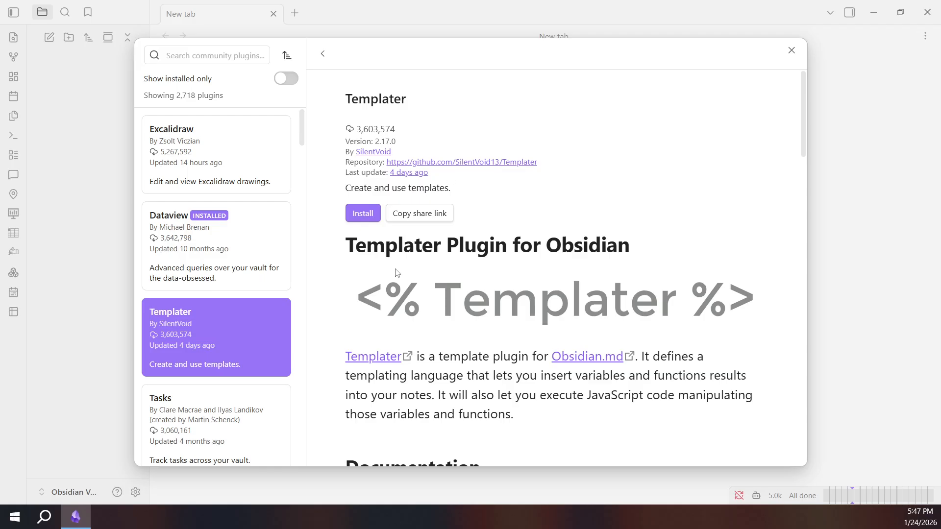
{"action": "left_click", "coordinate": [369, 219]}
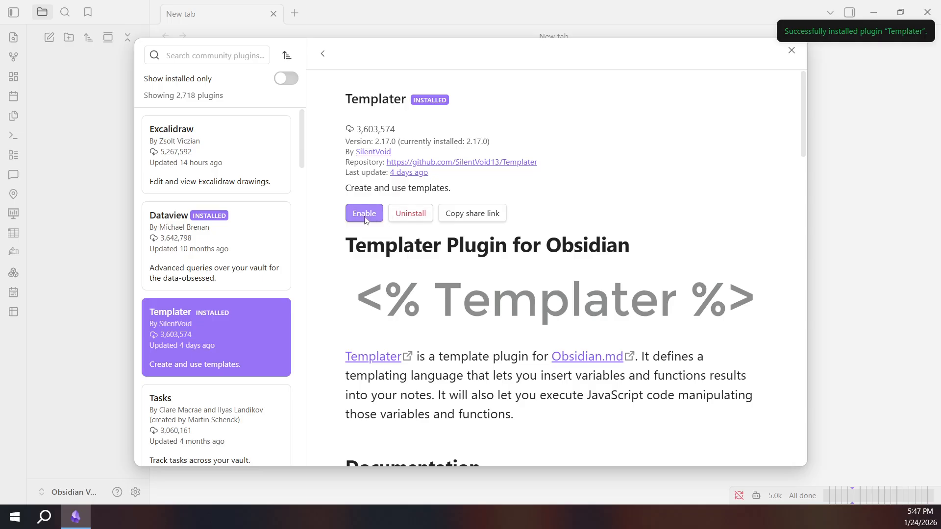
{"action": "left_click", "coordinate": [364, 213]}
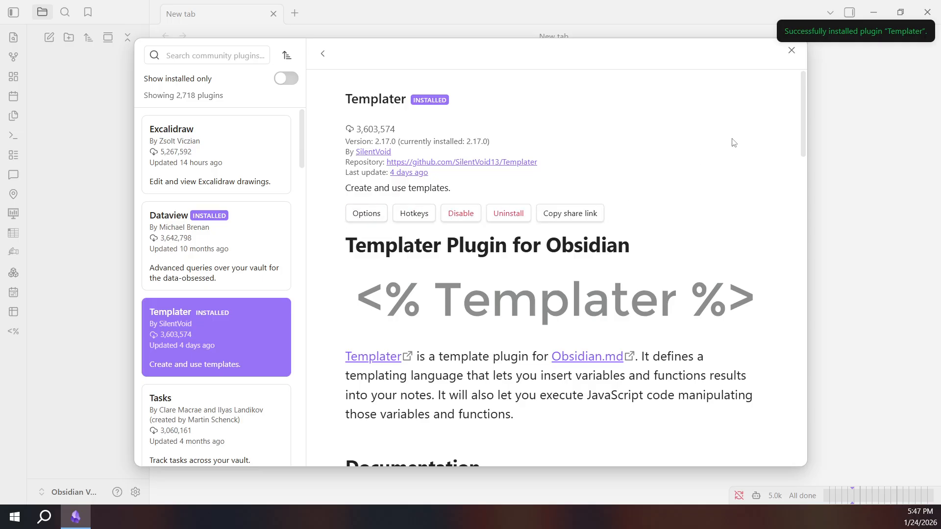
{"action": "left_click", "coordinate": [792, 51]}
{"action": "left_click", "coordinate": [792, 55]}
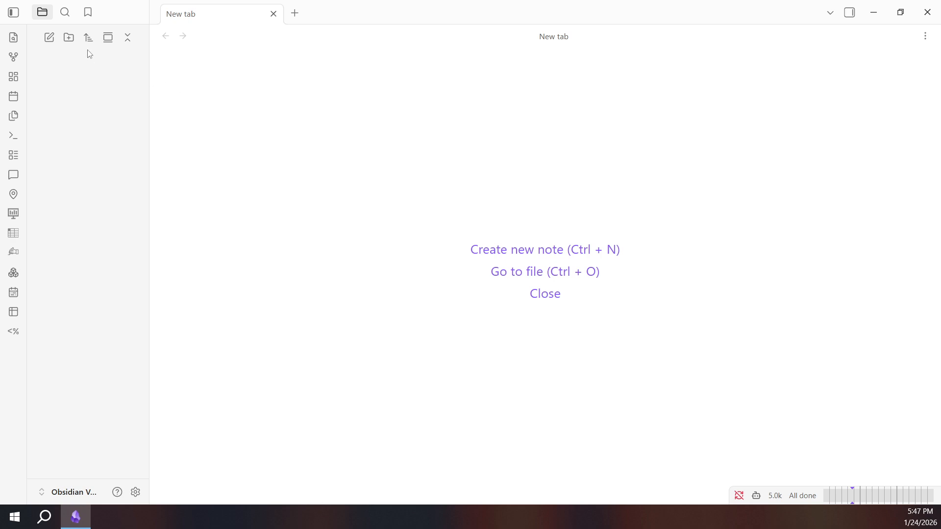
Step: Create a folder named Templates in the vault
{"action": "left_click", "coordinate": [69, 38]}
{"action": "type", "text": "Templates"}
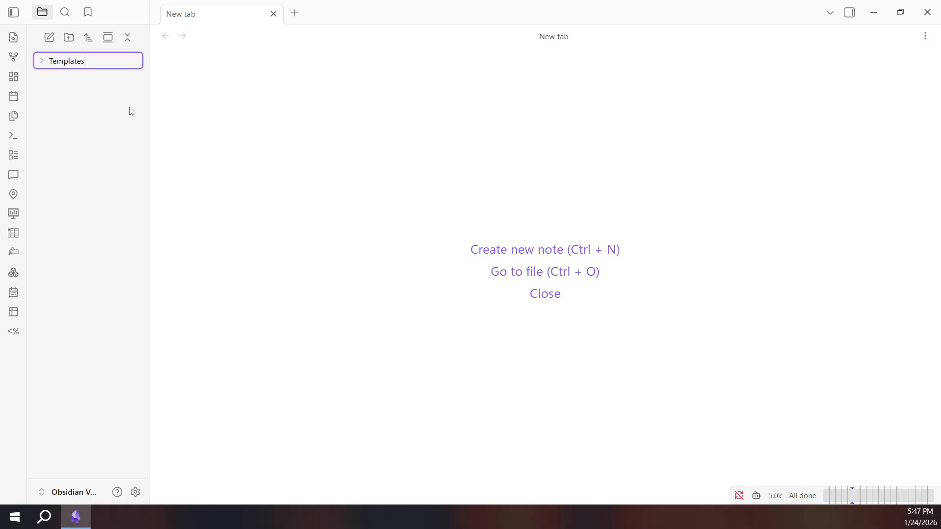
{"action": "key", "text": "Return"}
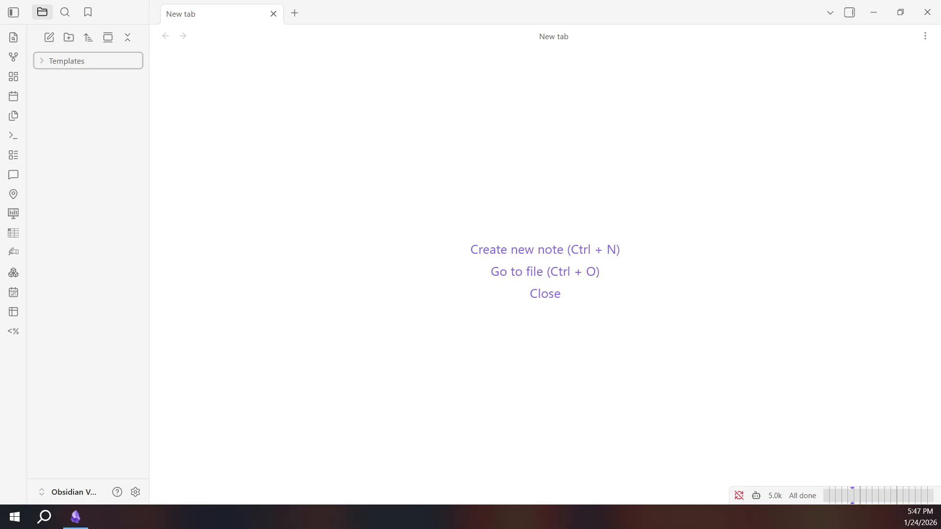
Step: Create a note titled "Book Template.md" inside the Templates folder
{"action": "right_click", "coordinate": [107, 71]}
{"action": "left_click", "coordinate": [139, 81]}
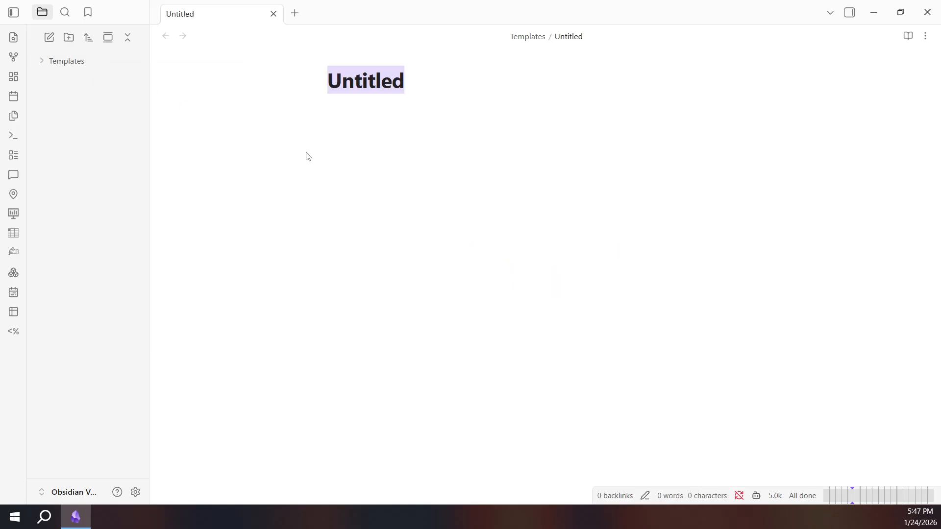
{"action": "type", "text": "Book Template.md"}
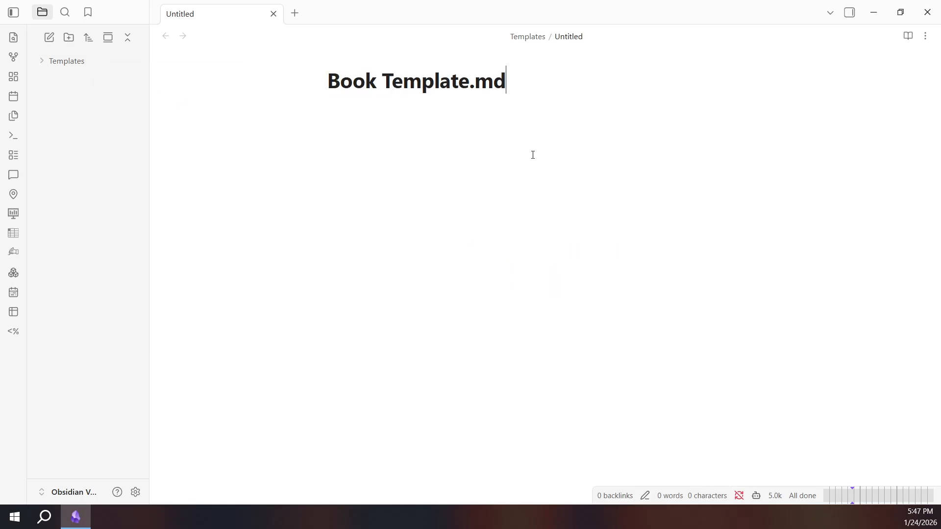
{"action": "key", "text": "Return"}
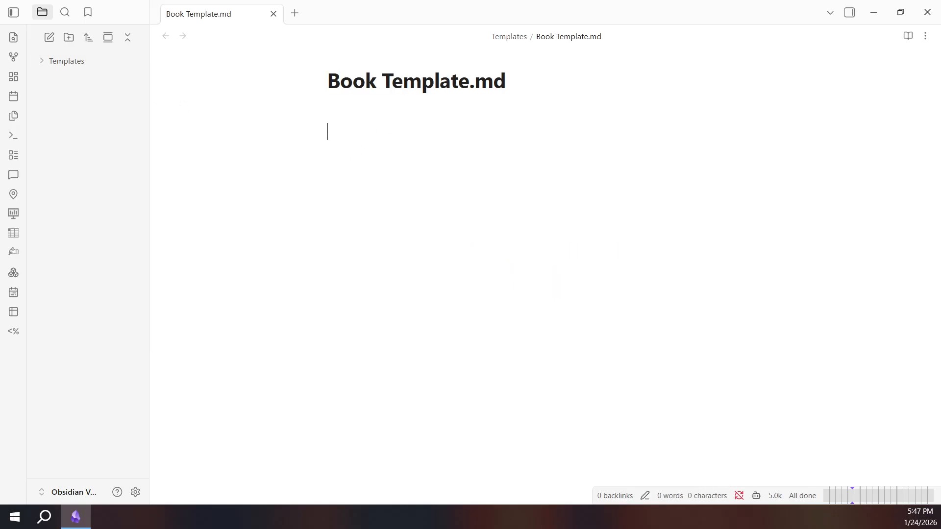
Step: Paste the copied book template text, with its properties, Book Details, Key Notes, Quotes and Summary sections, into the note body
{"action": "key", "text": "alt+Tab"}
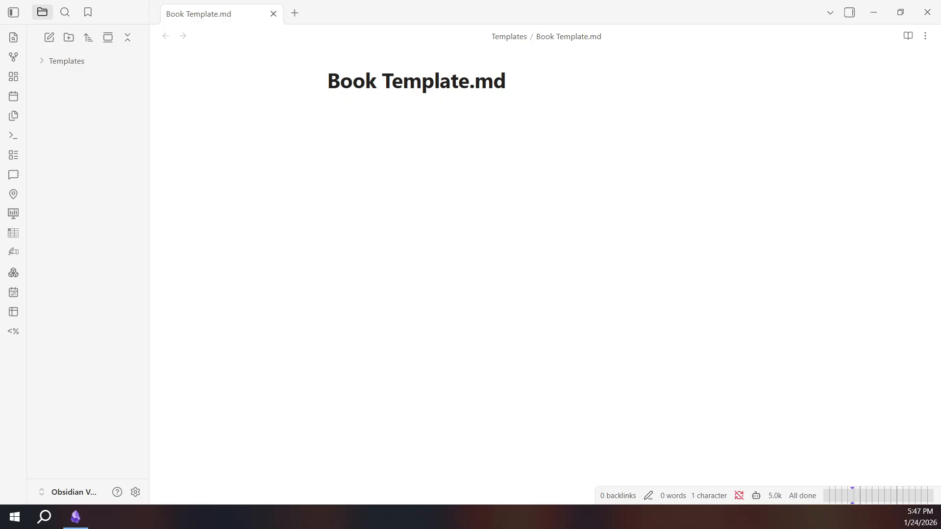
{"action": "left_click", "coordinate": [449, 157]}
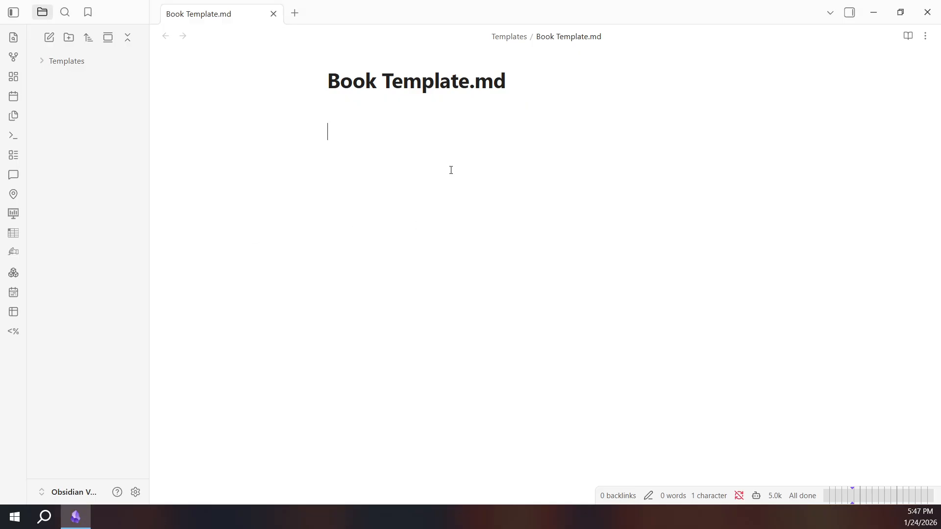
{"action": "key", "text": "ctrl+v"}
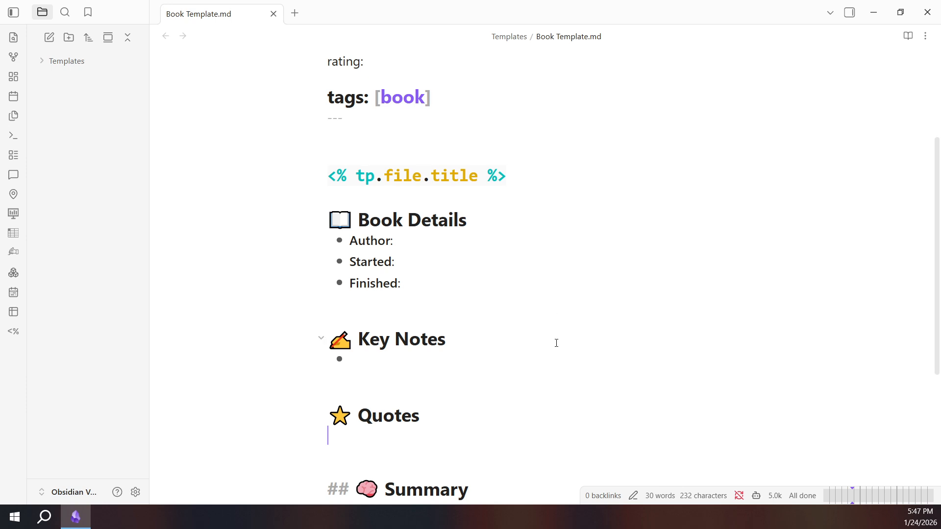
Step: Examine the pasted template's sections and the property lines at its start
{"action": "scroll", "coordinate": [554, 343], "scroll_direction": "down", "scroll_amount": 3}
{"action": "scroll", "coordinate": [544, 339], "scroll_direction": "up", "scroll_amount": 2}
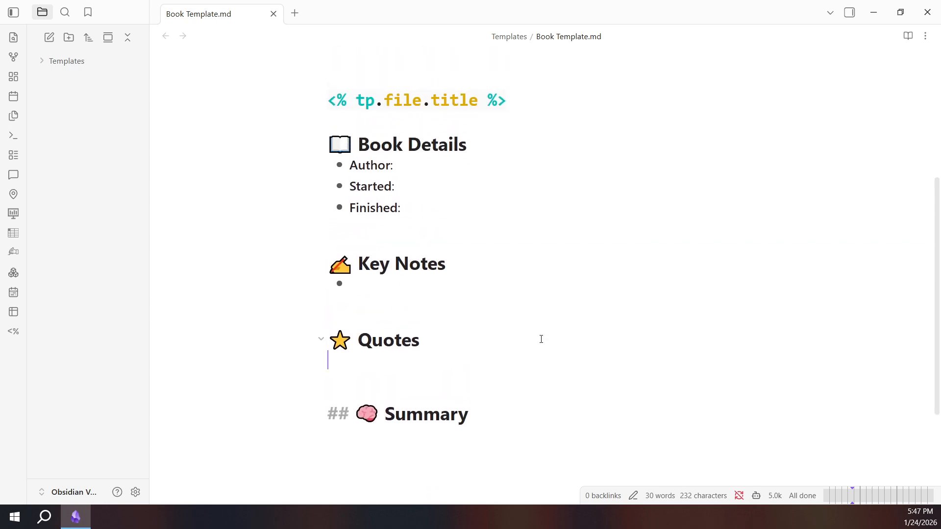
{"action": "left_click", "coordinate": [502, 293]}
{"action": "scroll", "coordinate": [548, 303], "scroll_direction": "up", "scroll_amount": 1}
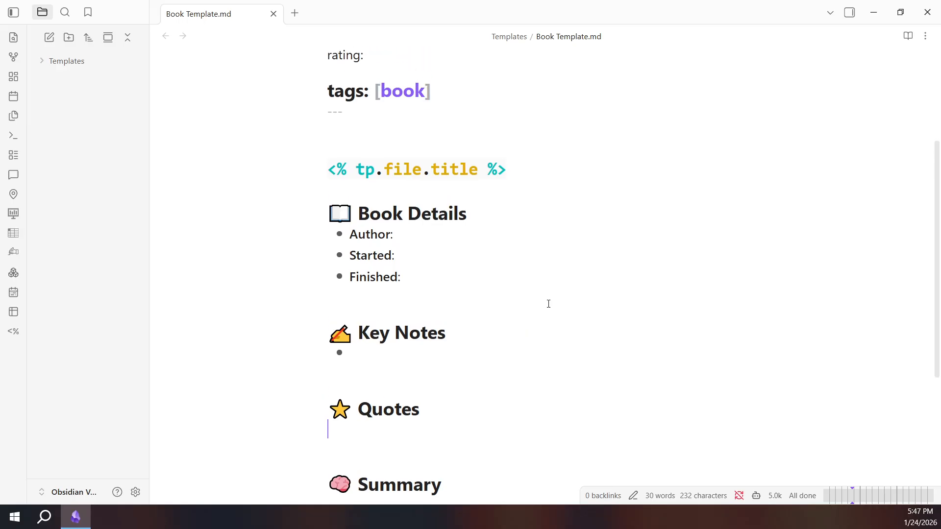
{"action": "left_click", "coordinate": [552, 306]}
{"action": "left_click", "coordinate": [466, 282]}
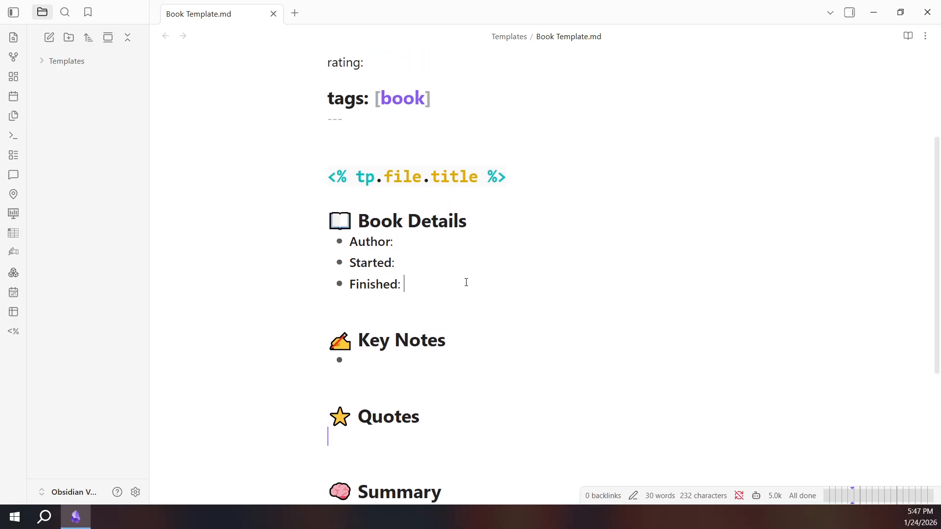
{"action": "scroll", "coordinate": [508, 281], "scroll_direction": "up", "scroll_amount": 2}
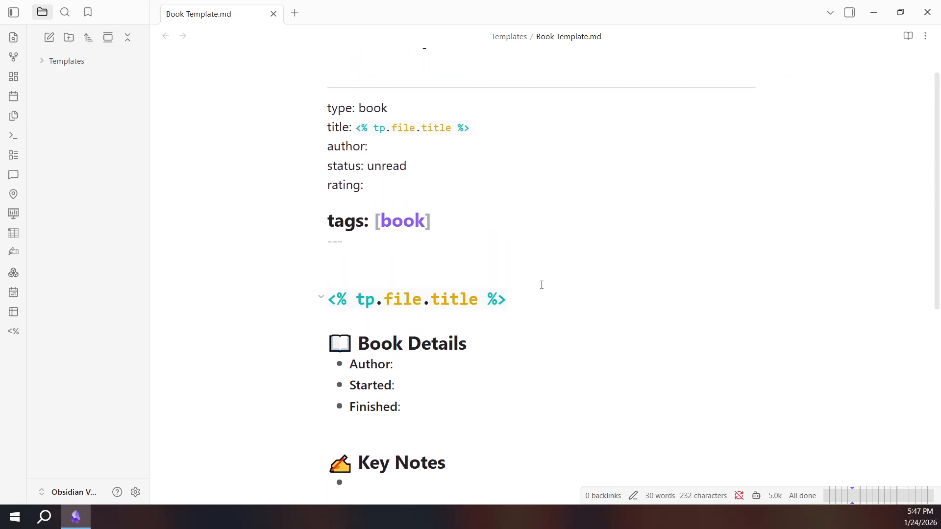
{"action": "scroll", "coordinate": [541, 285], "scroll_direction": "up", "scroll_amount": 1}
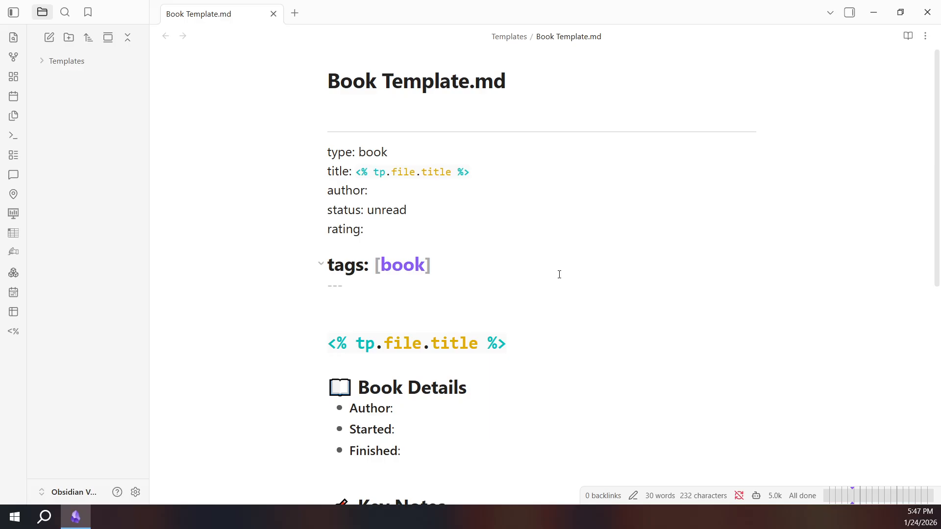
Step: Expand the Templates folder and create a note titled "Book title" inside it
{"action": "left_click", "coordinate": [43, 60]}
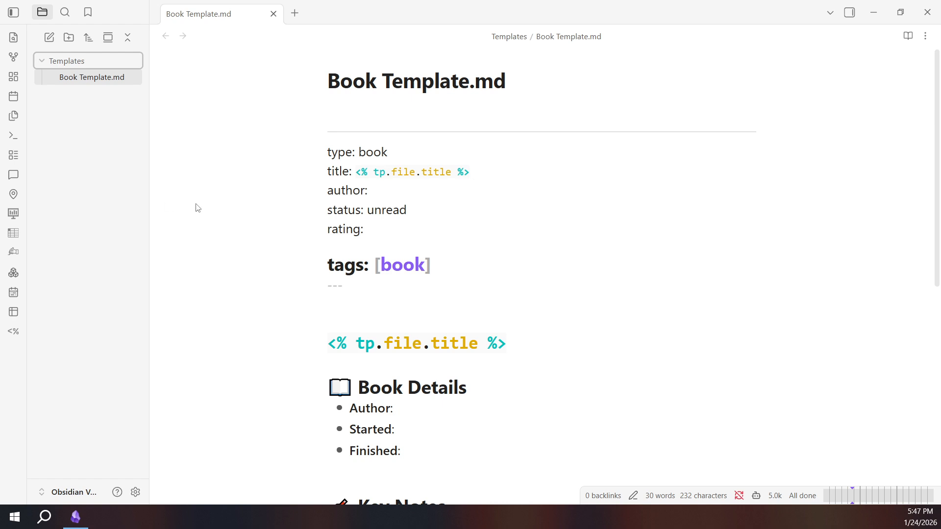
{"action": "right_click", "coordinate": [99, 64]}
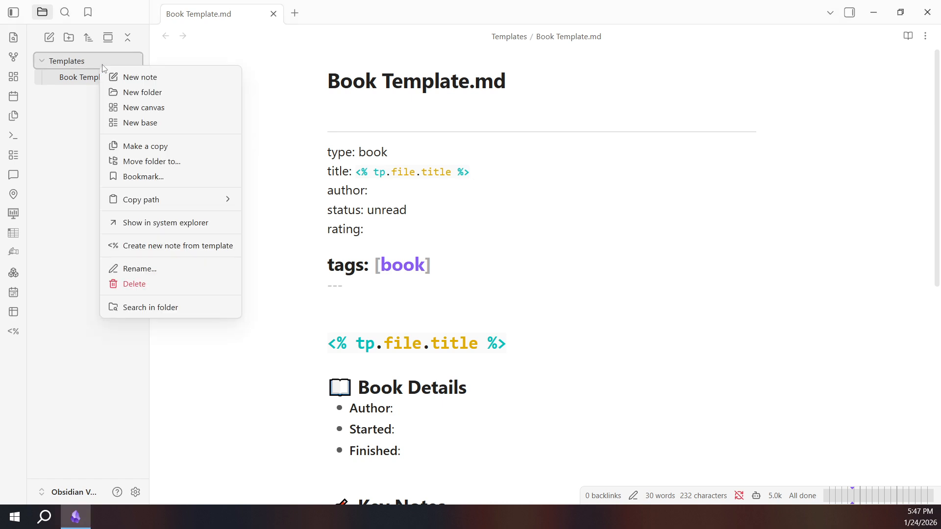
{"action": "left_click", "coordinate": [168, 78]}
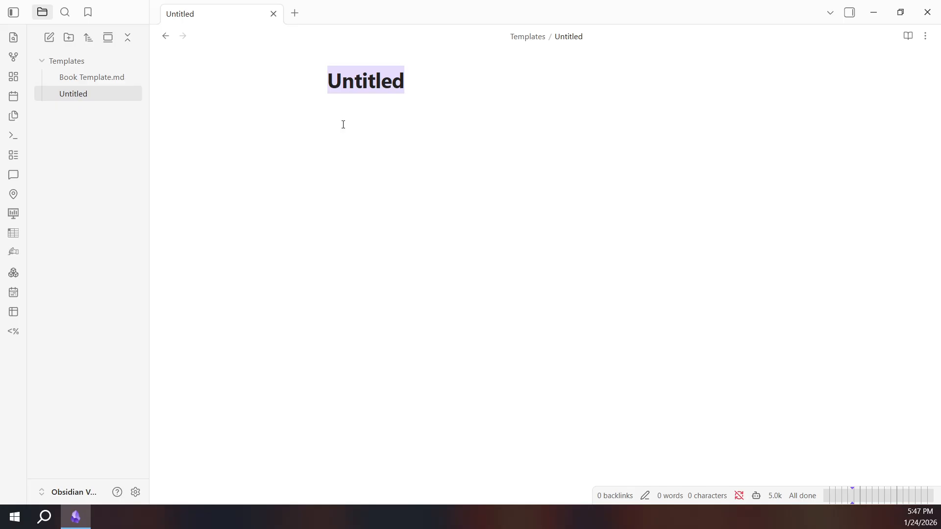
{"action": "type", "text": "Boot"}
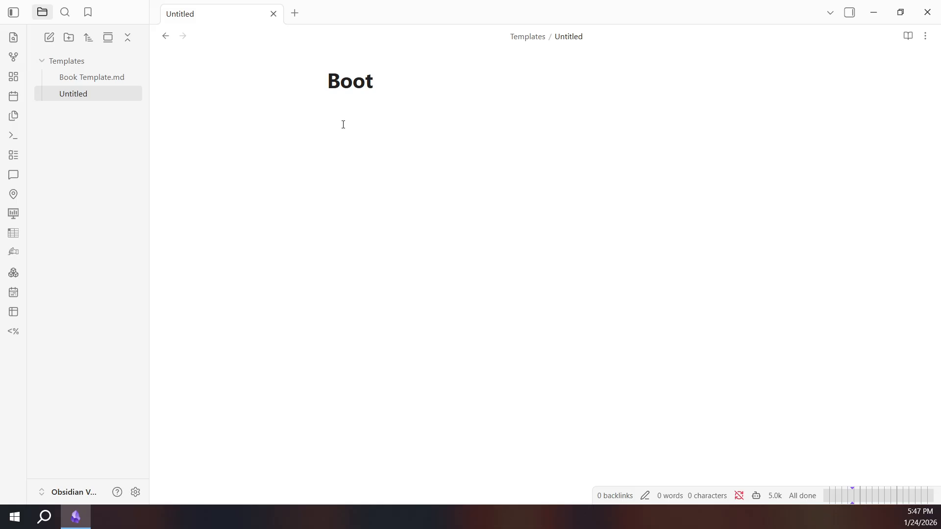
{"action": "key", "text": "BackSpace"}
{"action": "type", "text": "k title"}
{"action": "key", "text": "Return"}
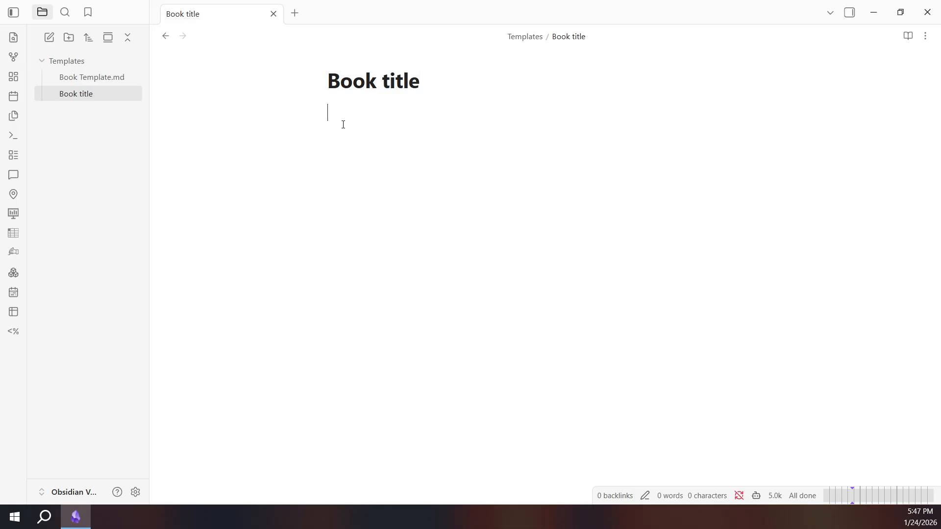
Step: Insert the Book Template.md template into the empty "Book title" note with the Templates: Insert template command
{"action": "key", "text": "Return"}
{"action": "key", "text": "BackSpace"}
{"action": "key", "text": "ctrl+p"}
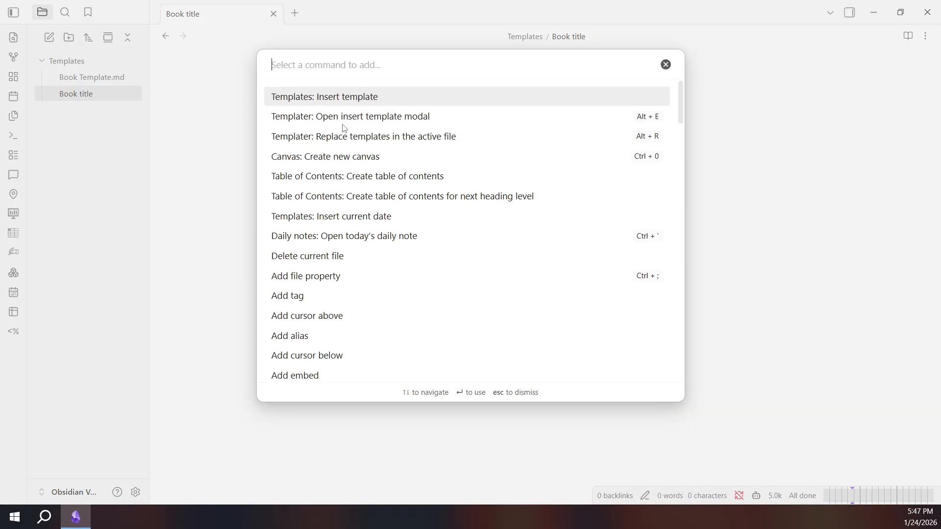
{"action": "left_click", "coordinate": [406, 106]}
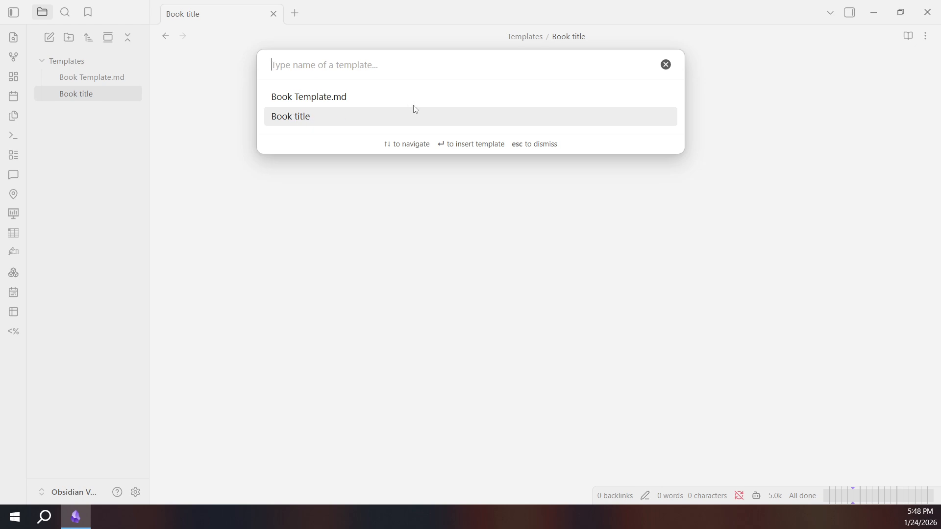
{"action": "left_click", "coordinate": [439, 99]}
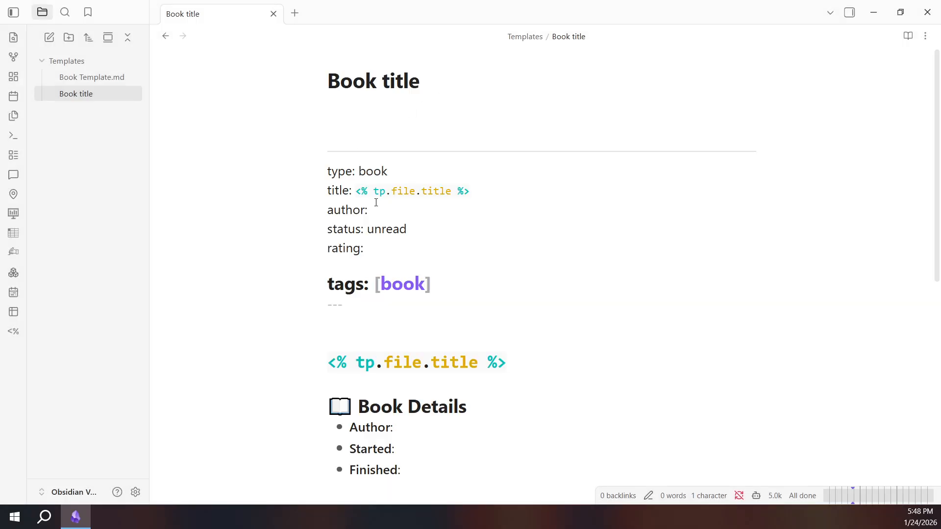
Step: Review the inserted template and remove the extra blank line above the first divider in the "Book title" note
{"action": "scroll", "coordinate": [498, 252], "scroll_direction": "down", "scroll_amount": 1}
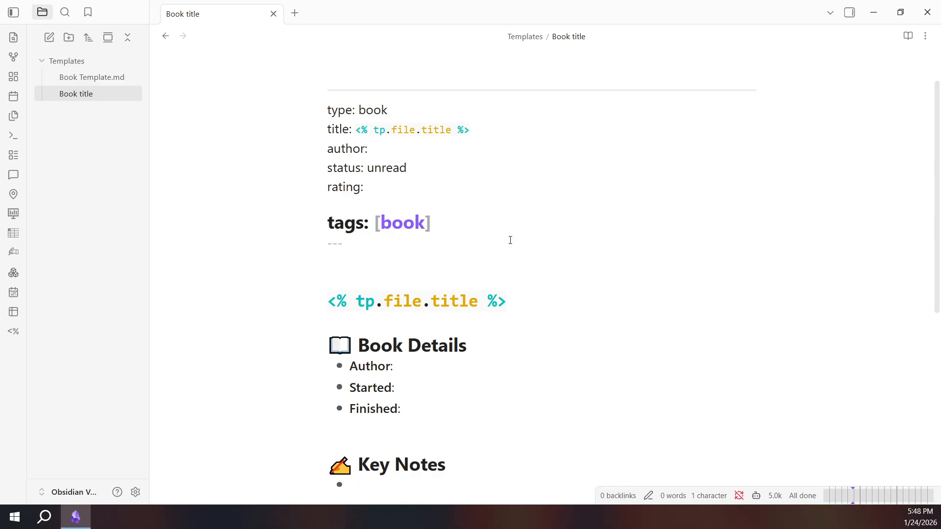
{"action": "scroll", "coordinate": [510, 240], "scroll_direction": "down", "scroll_amount": 5}
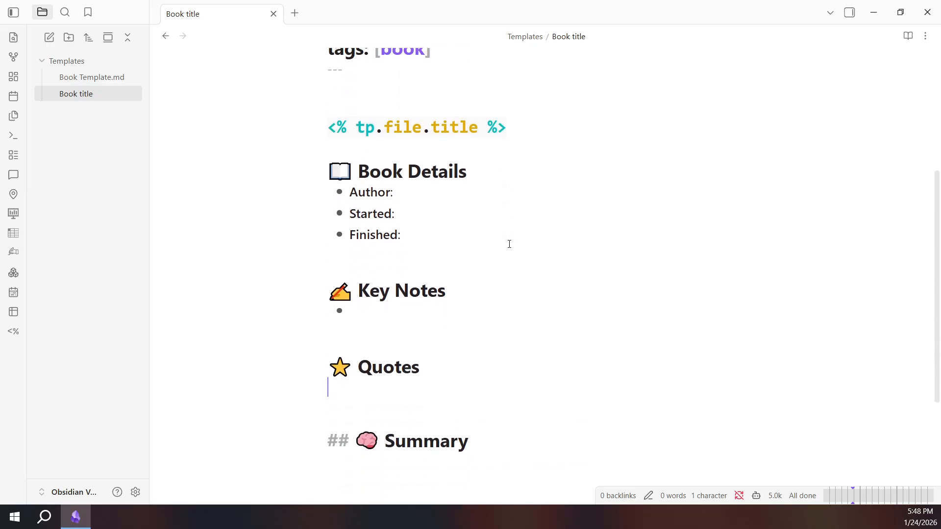
{"action": "scroll", "coordinate": [510, 245], "scroll_direction": "down", "scroll_amount": 1}
{"action": "scroll", "coordinate": [509, 244], "scroll_direction": "up", "scroll_amount": 4}
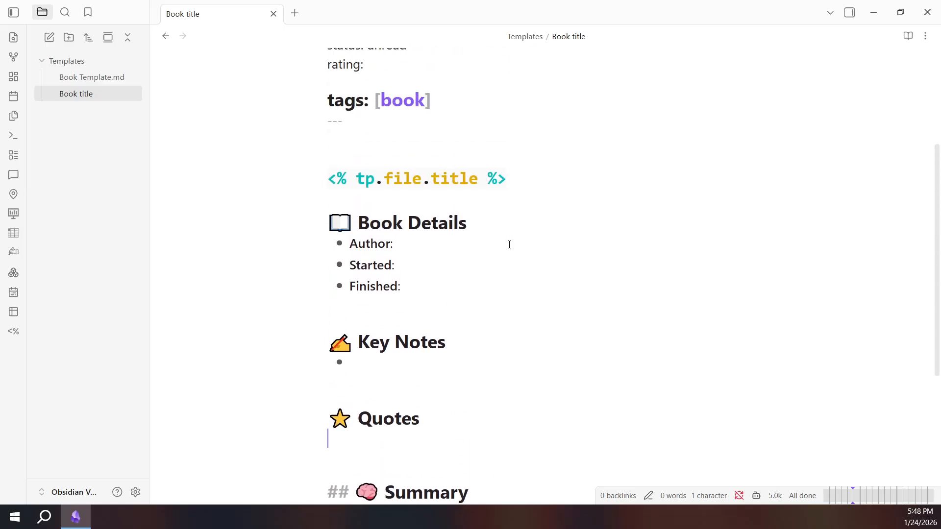
{"action": "scroll", "coordinate": [509, 245], "scroll_direction": "up", "scroll_amount": 3}
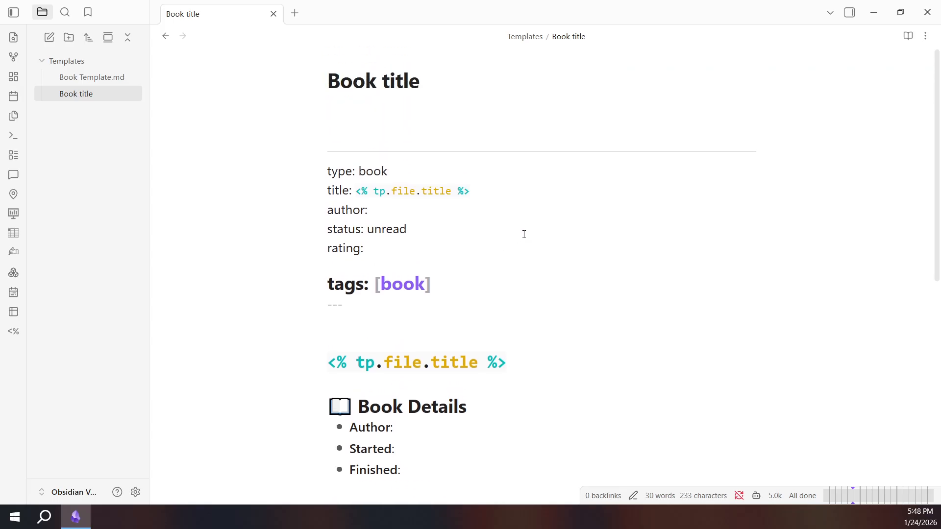
{"action": "left_click", "coordinate": [440, 134]}
{"action": "key", "text": "BackSpace"}
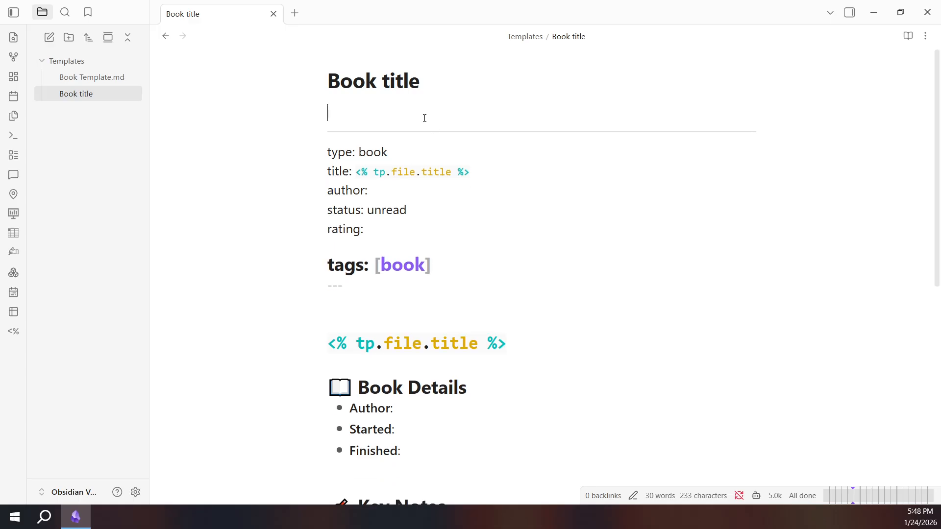
{"action": "left_click", "coordinate": [331, 138]}
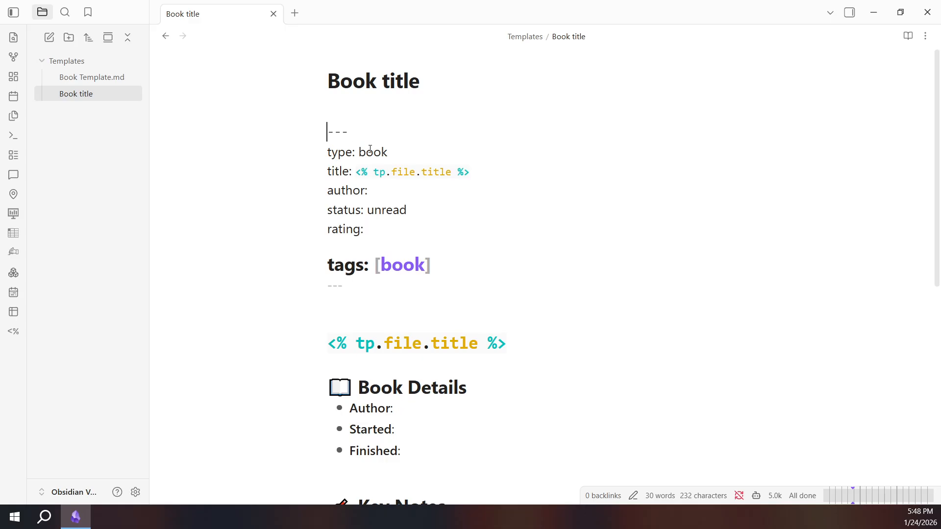
{"action": "left_click", "coordinate": [518, 165]}
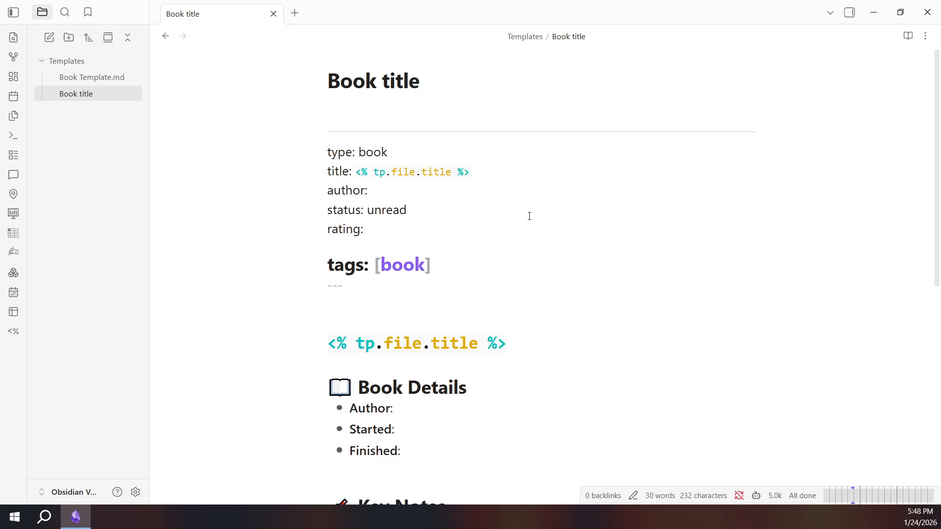